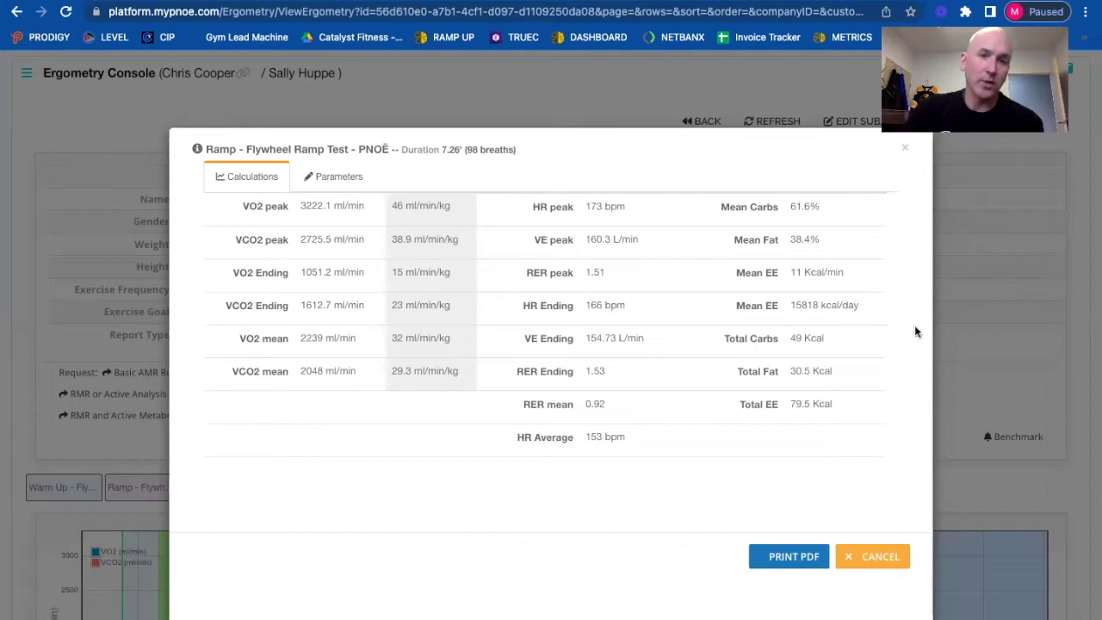
# Review the ramp-test calculations (Mean Carbs 61.6%, Mean Fat 38.4%, Total EE 79.5 Kcal), then zoom out.
pyautogui.keyDown('ctrl'); pyautogui.scroll(5, 441, 217); pyautogui.keyUp('ctrl')
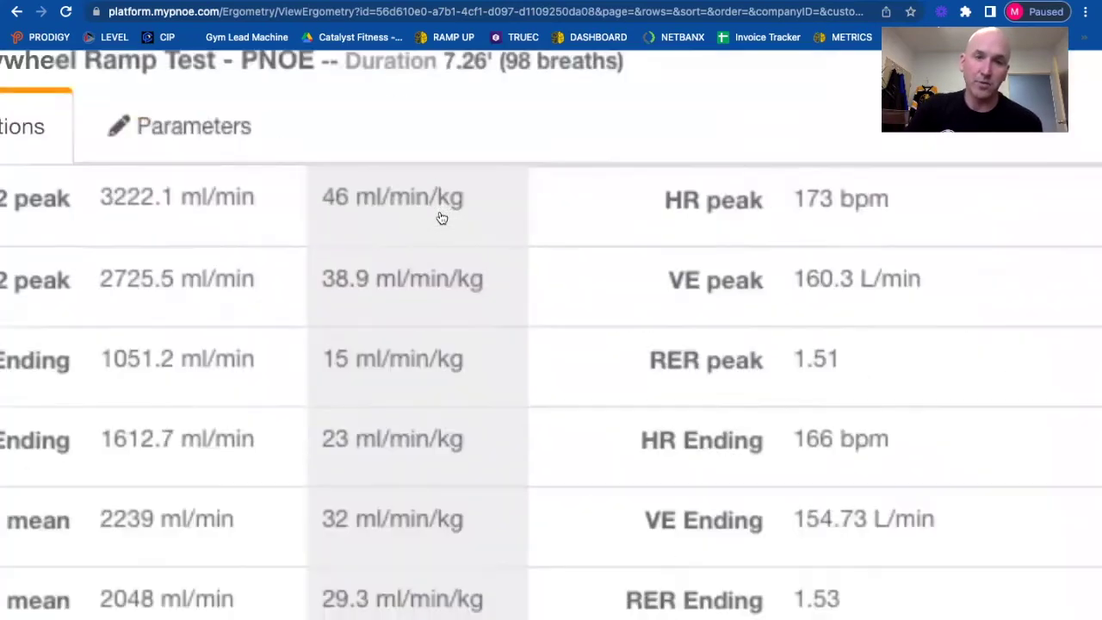
pyautogui.hscroll(-3, 441, 217)
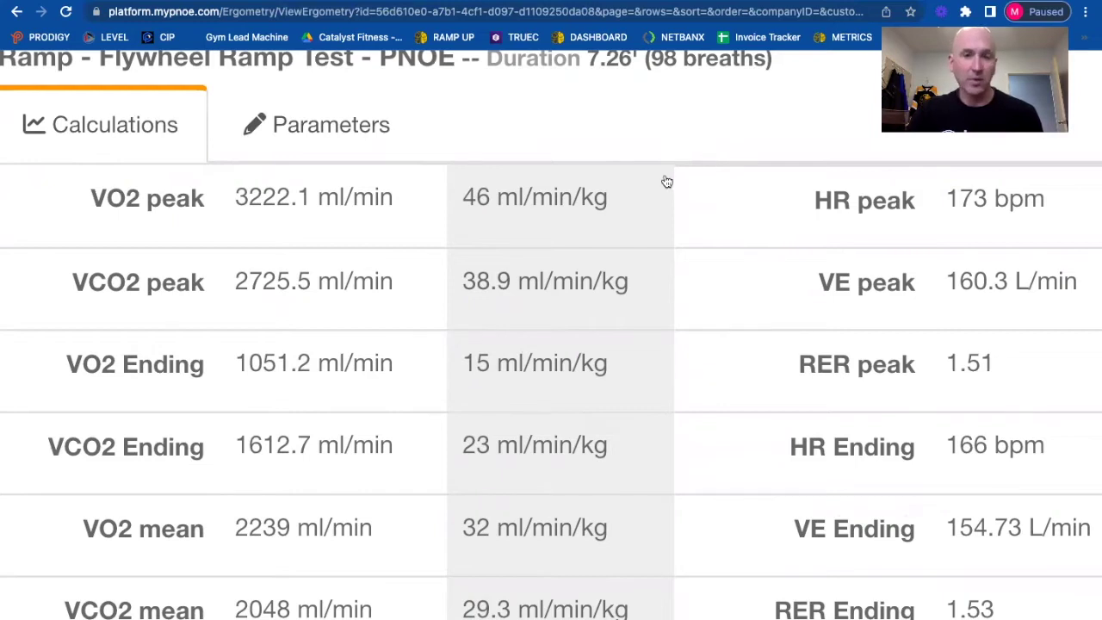
pyautogui.scroll(1, 581, 202)
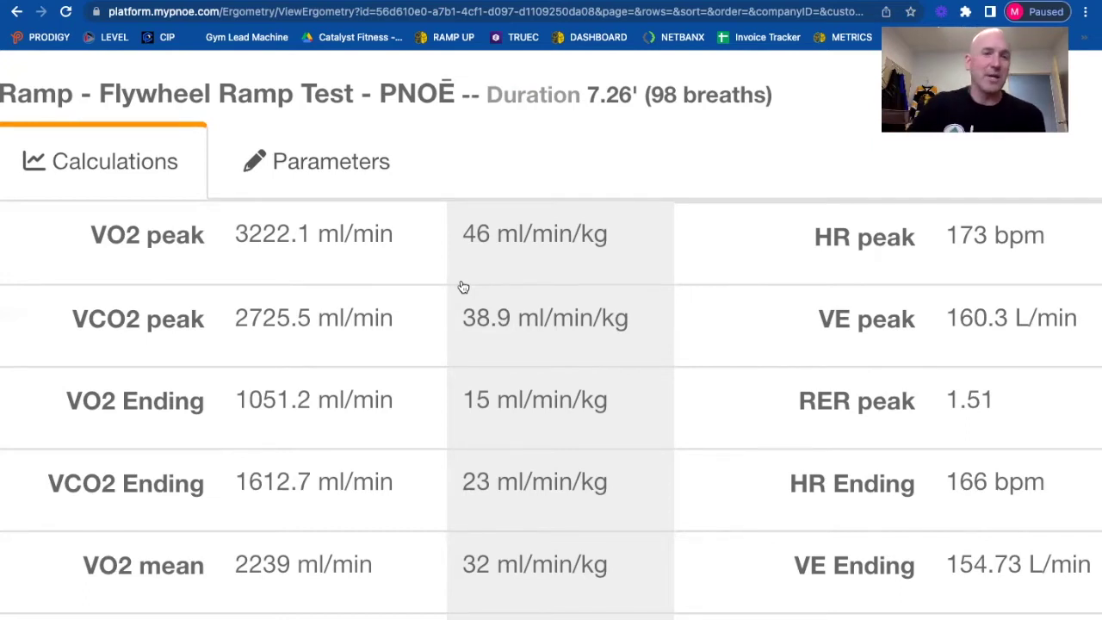
pyautogui.hotkey('ctrl', '-')
pyautogui.hotkey('ctrl', '-')
pyautogui.hotkey('ctrl', '-')
pyautogui.hotkey('ctrl', '-')
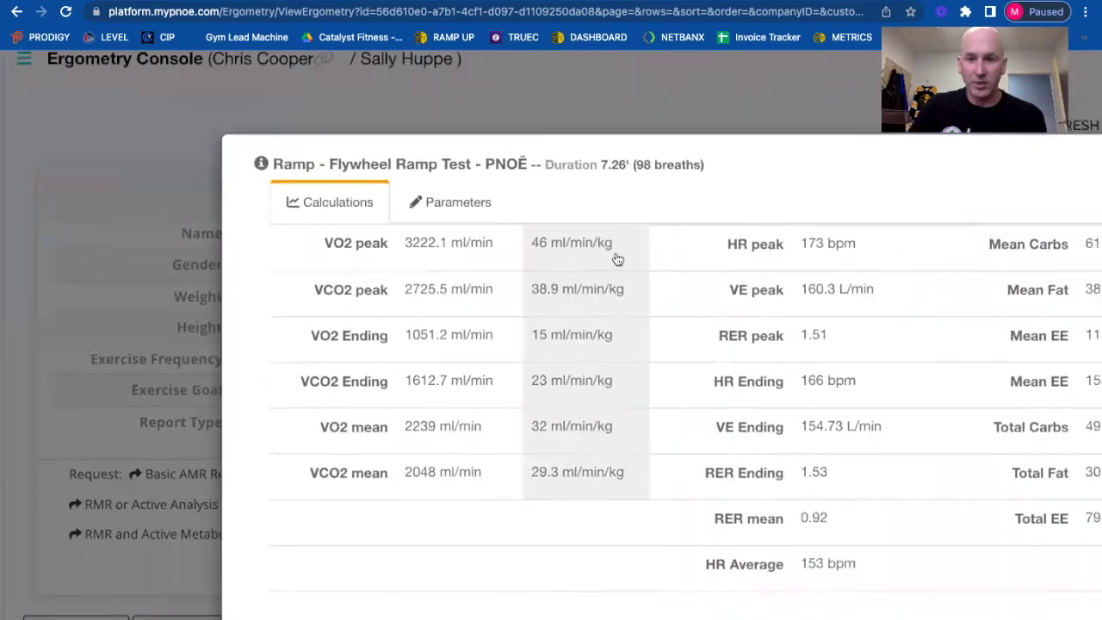
pyautogui.hotkey('ctrl', '+')
pyautogui.hscroll(-2, 617, 259)
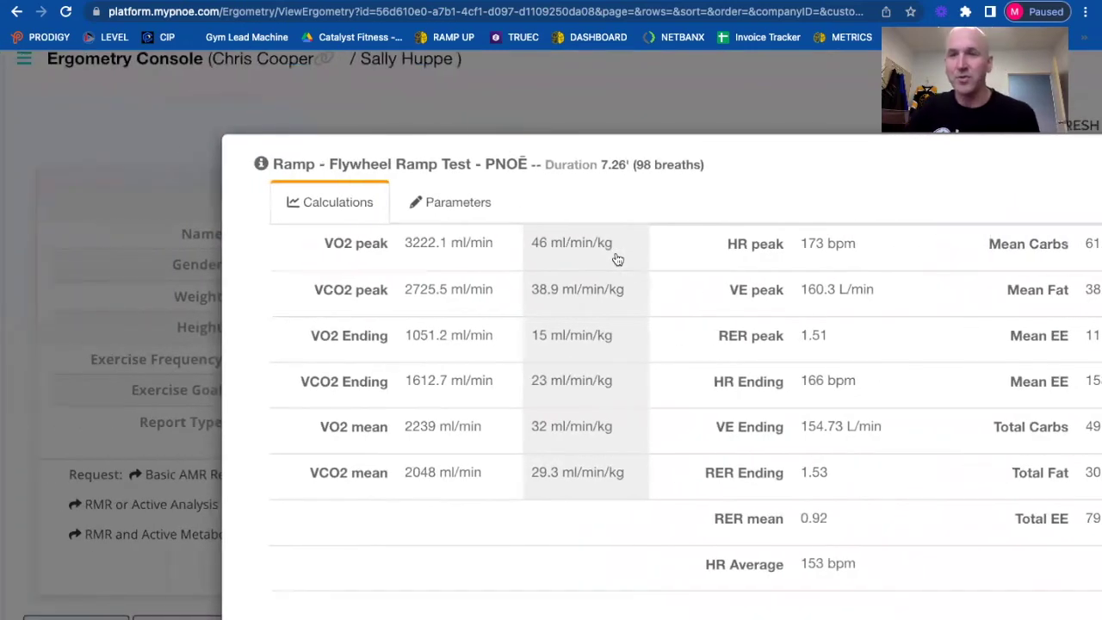
pyautogui.hscroll(3, 618, 259)
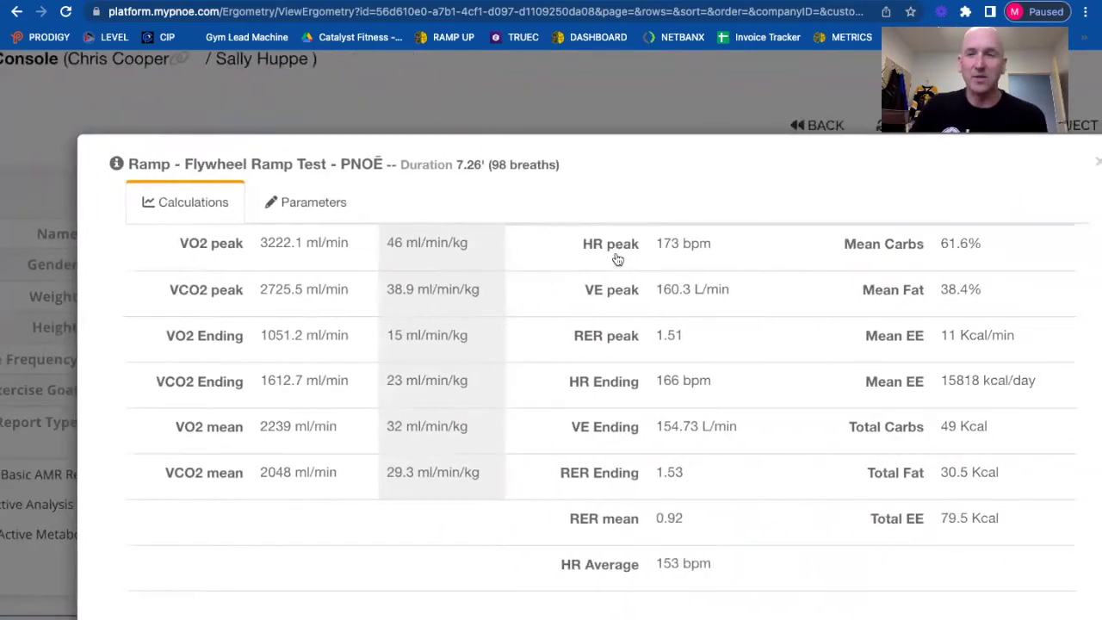
pyautogui.hotkey('ctrl', '-')
pyautogui.hotkey('ctrl', '-')
pyautogui.hotkey('ctrl', '-')
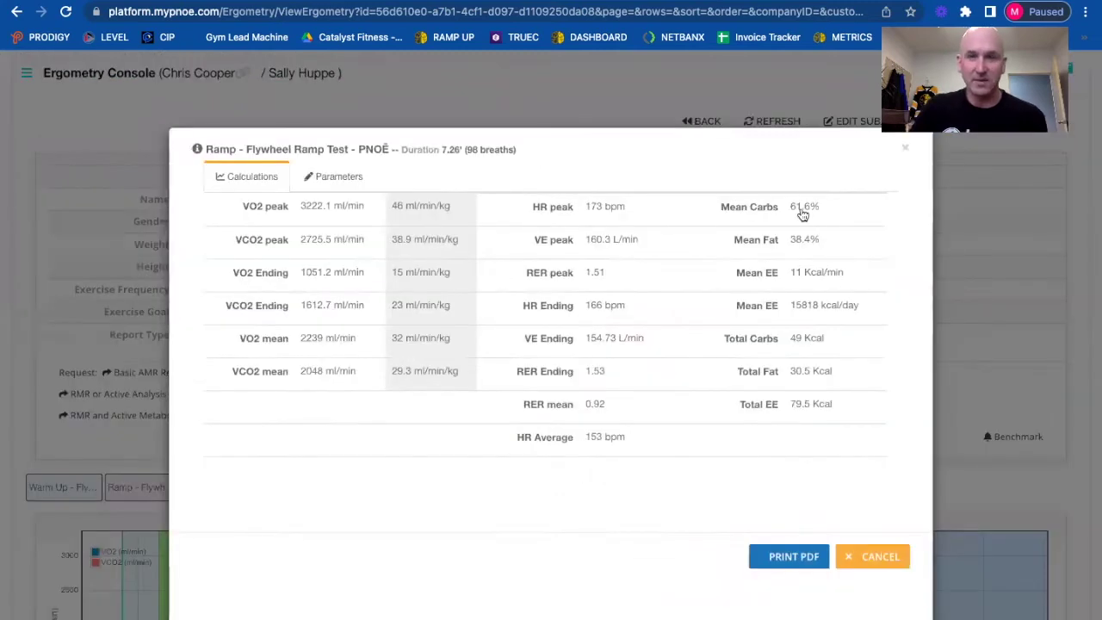
# Close the ramp test results window.
pyautogui.click(904, 152)
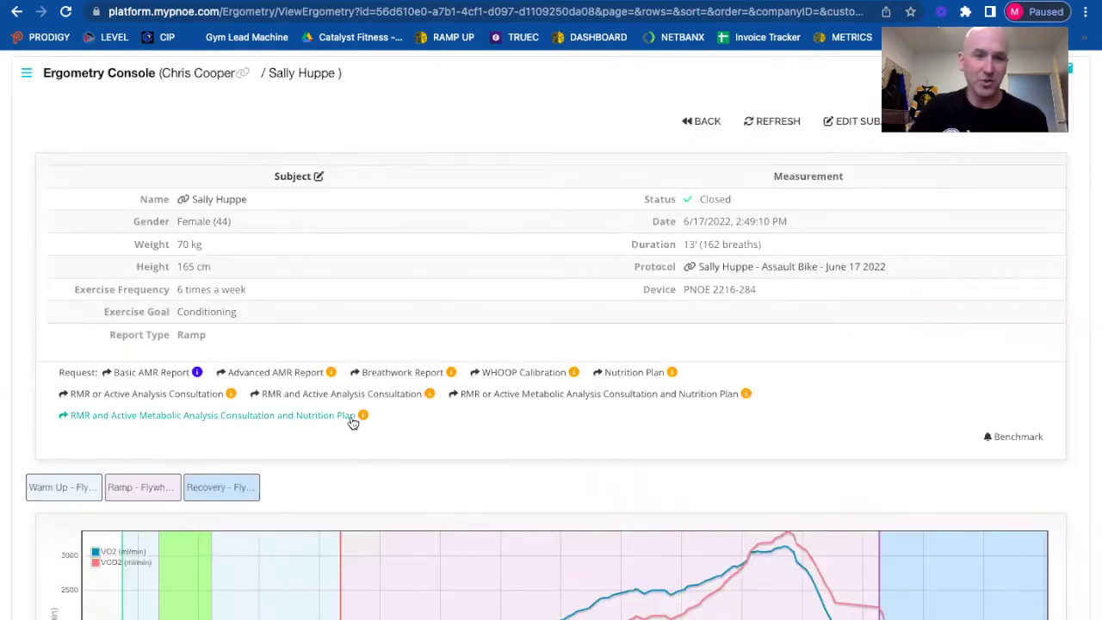
pyautogui.scroll(-4, 352, 420)
pyautogui.scroll(1, 353, 422)
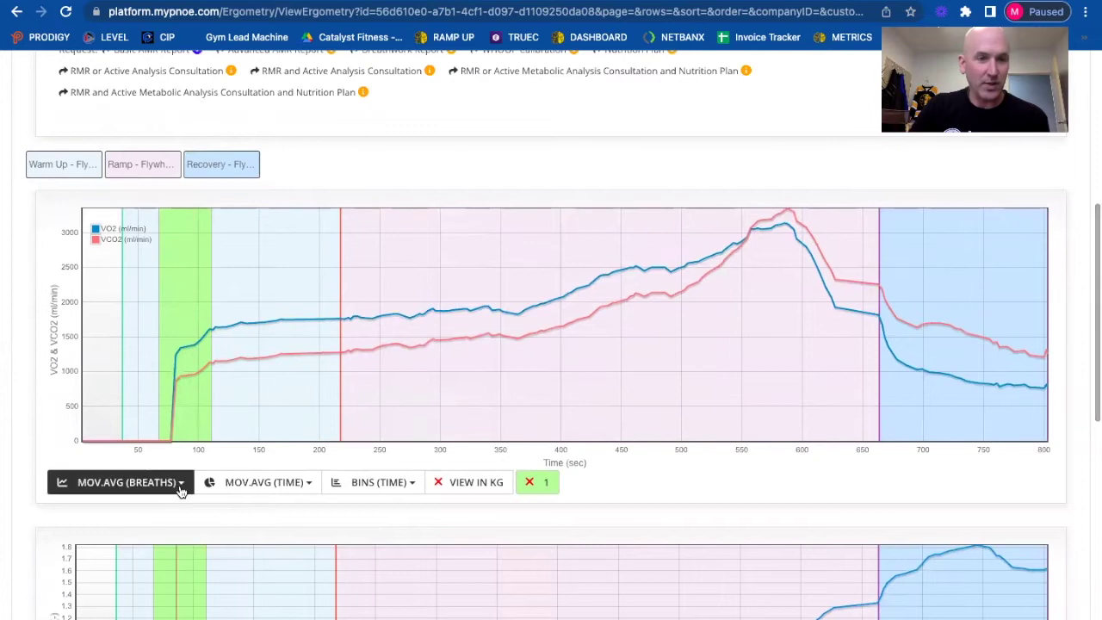
# Set the VO2/VCO2 chart's breath moving average to 20.
pyautogui.click(125, 487)
pyautogui.click(111, 511)
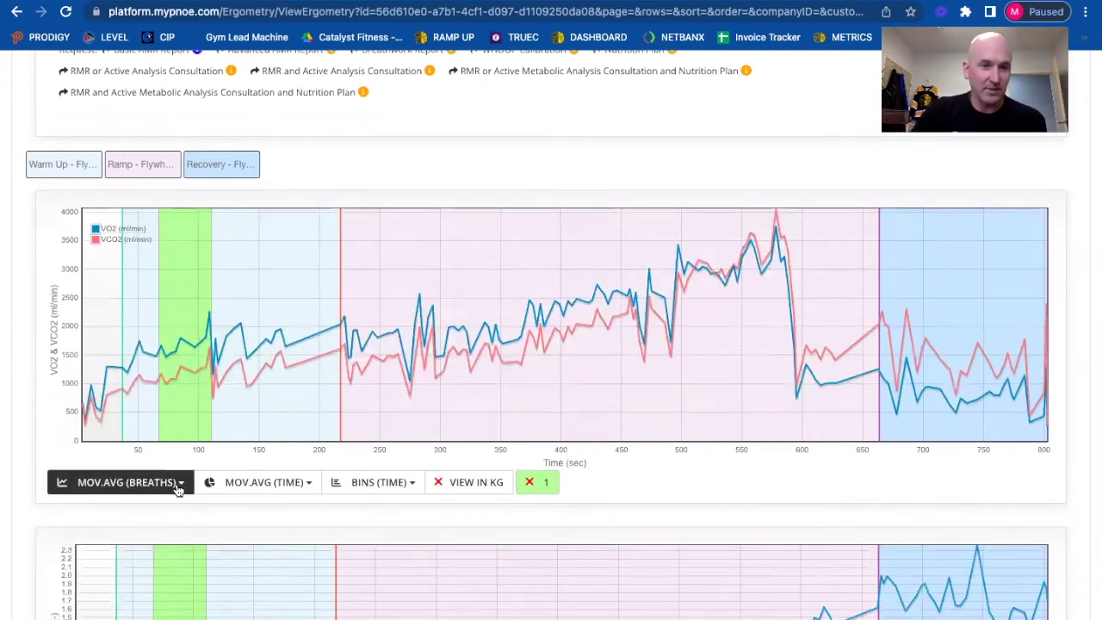
pyautogui.click(177, 485)
pyautogui.scroll(-1, 516, 298)
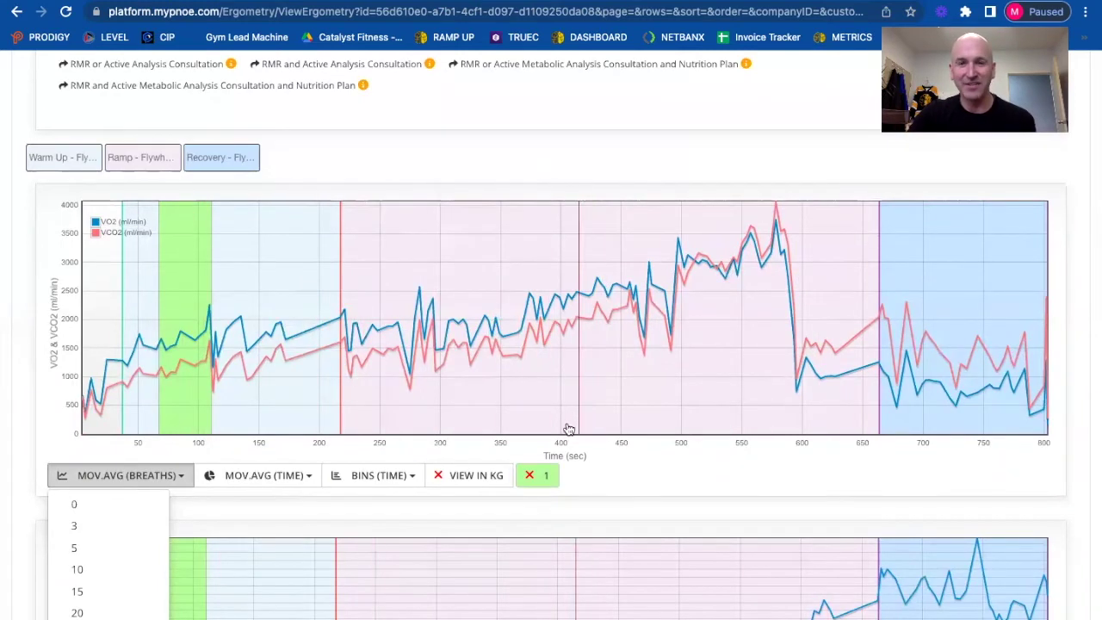
pyautogui.click(173, 479)
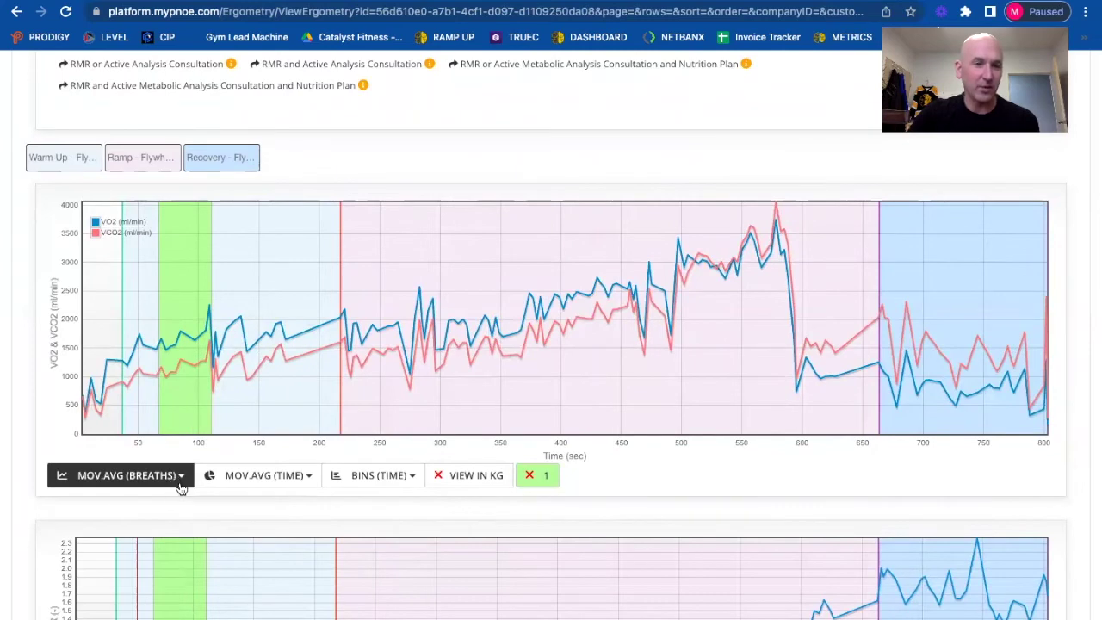
pyautogui.click(172, 480)
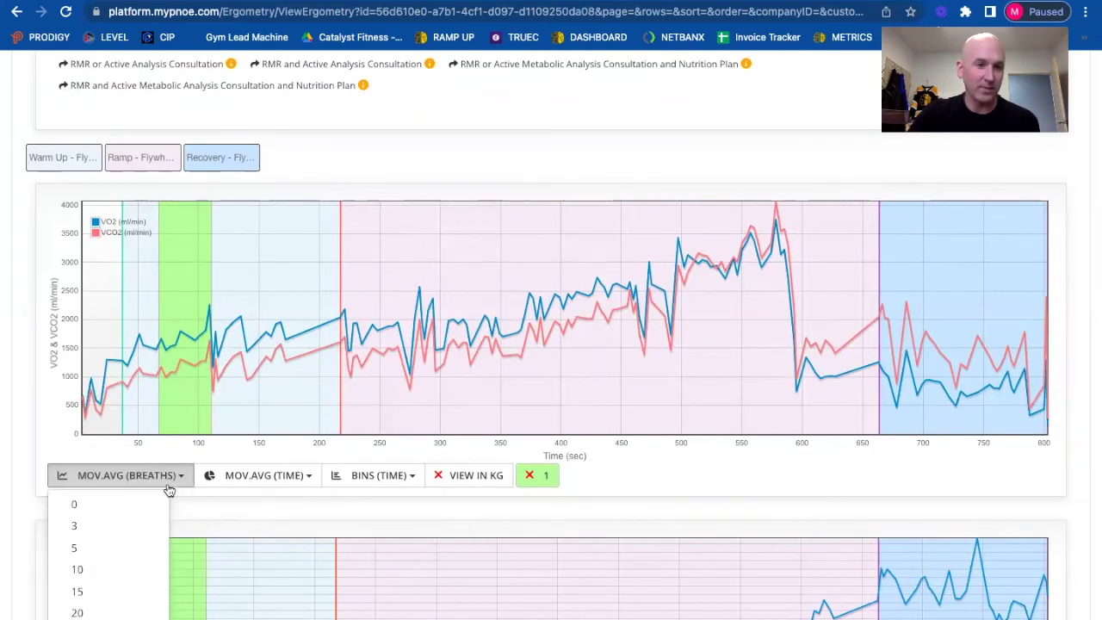
pyautogui.click(103, 612)
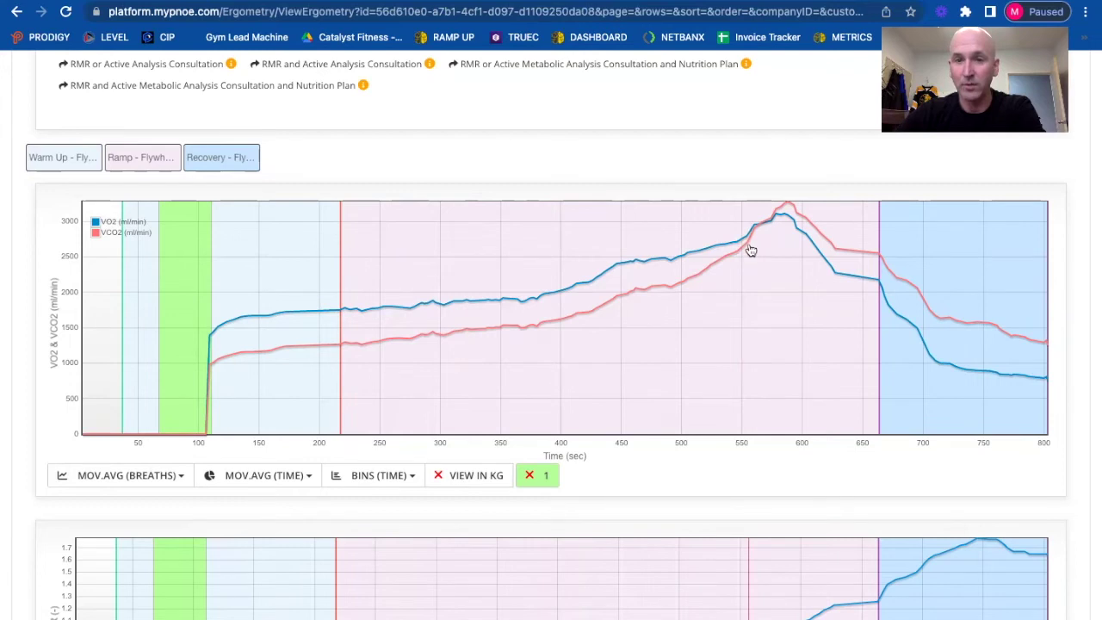
pyautogui.moveTo(749, 249)
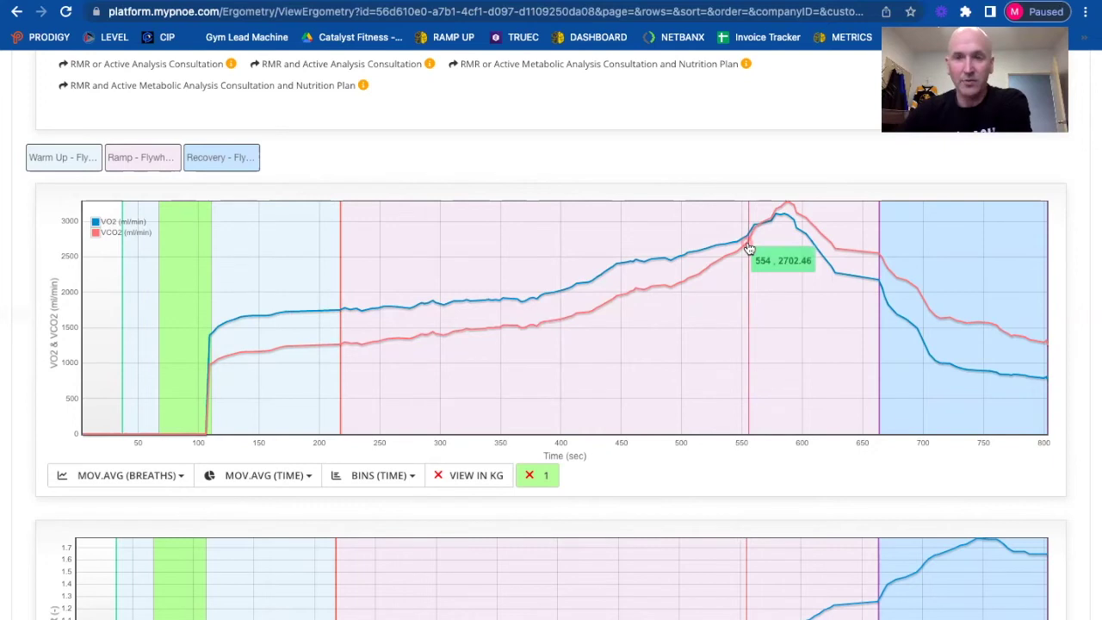
# Check the heart-rate chart's reading of 167 bpm at about 557 s.
pyautogui.scroll(-3, 749, 248)
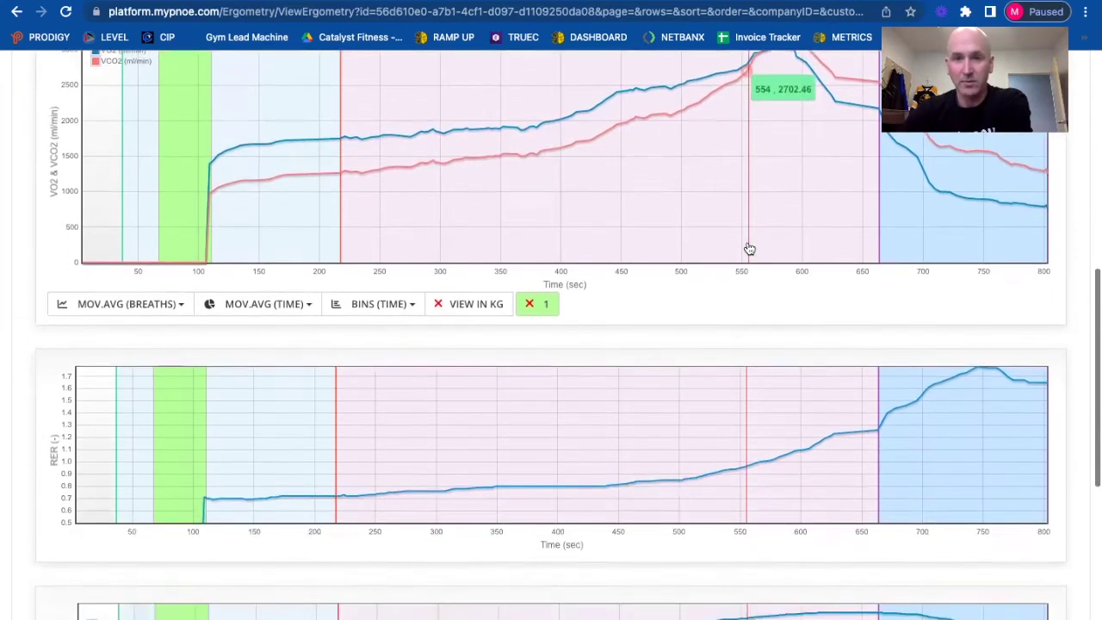
pyautogui.scroll(-3, 749, 248)
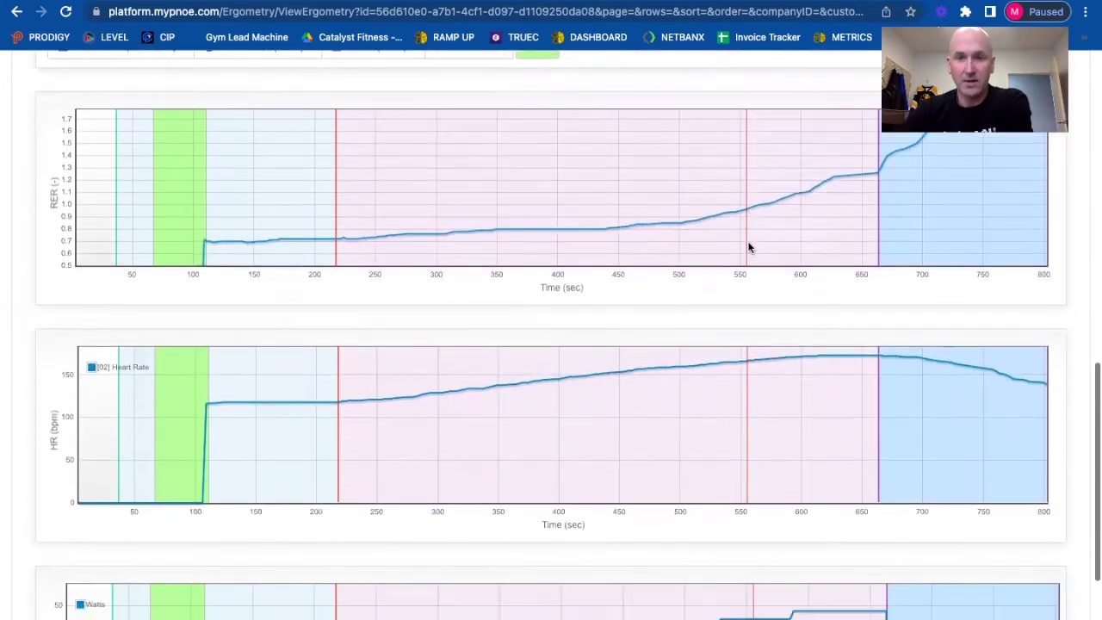
pyautogui.scroll(-1, 750, 248)
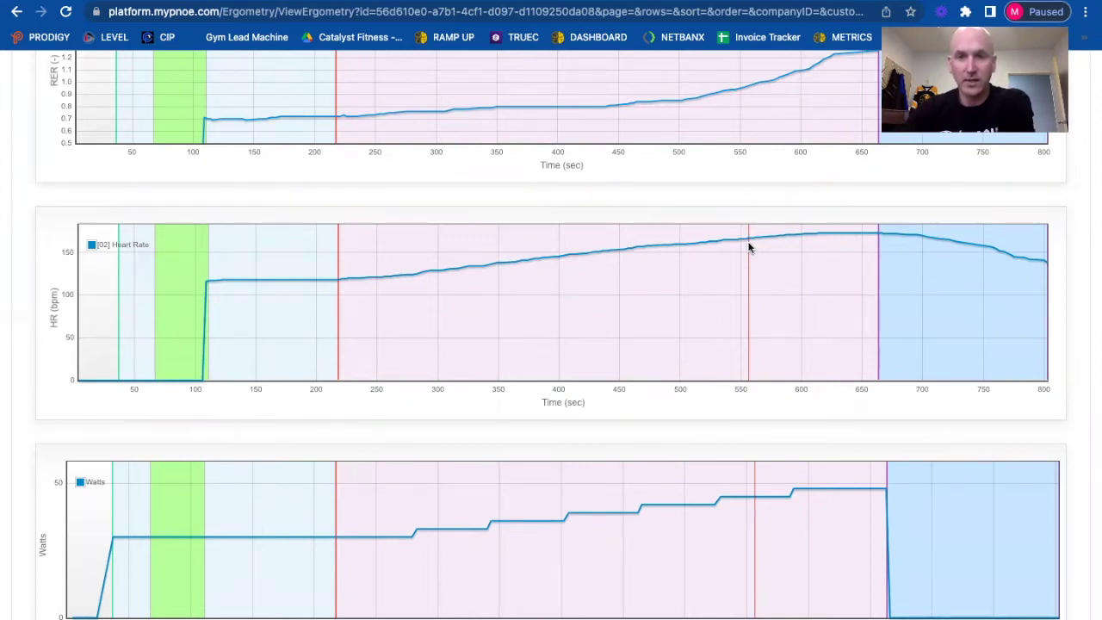
pyautogui.moveTo(748, 244)
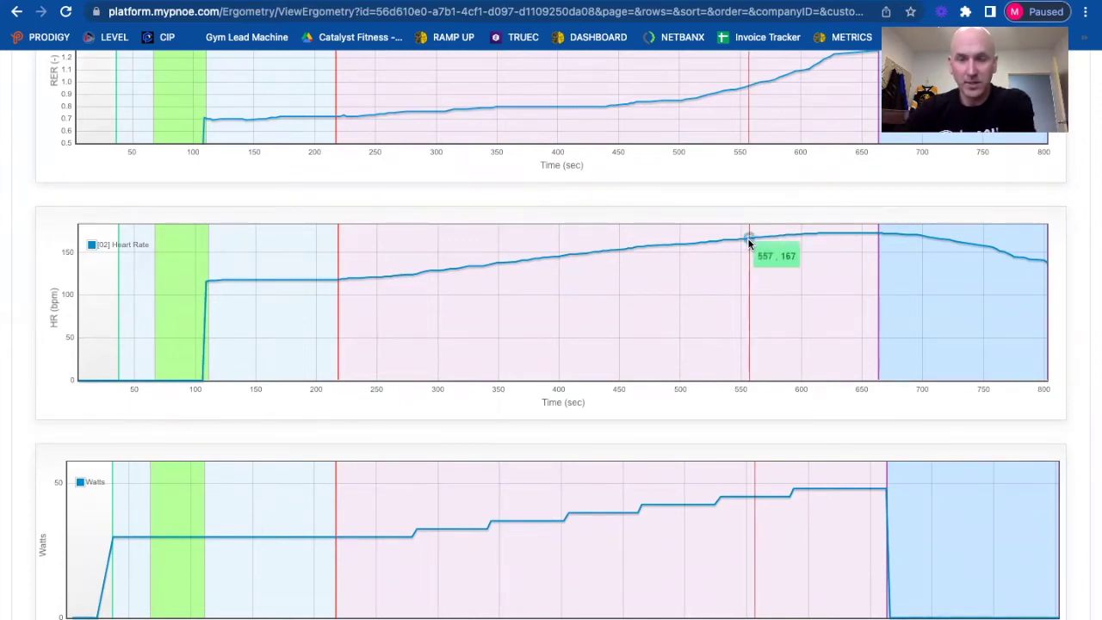
pyautogui.scroll(5, 748, 242)
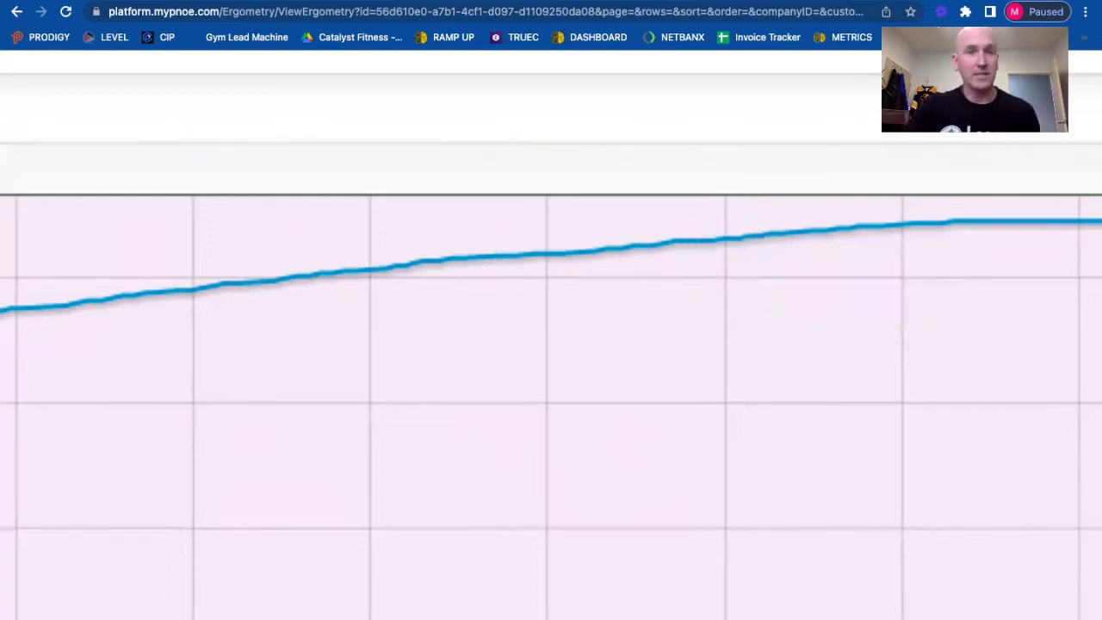
# Switch to the Google Sheets table comparing old and new heart-rate zones.
pyautogui.click(401, 2)
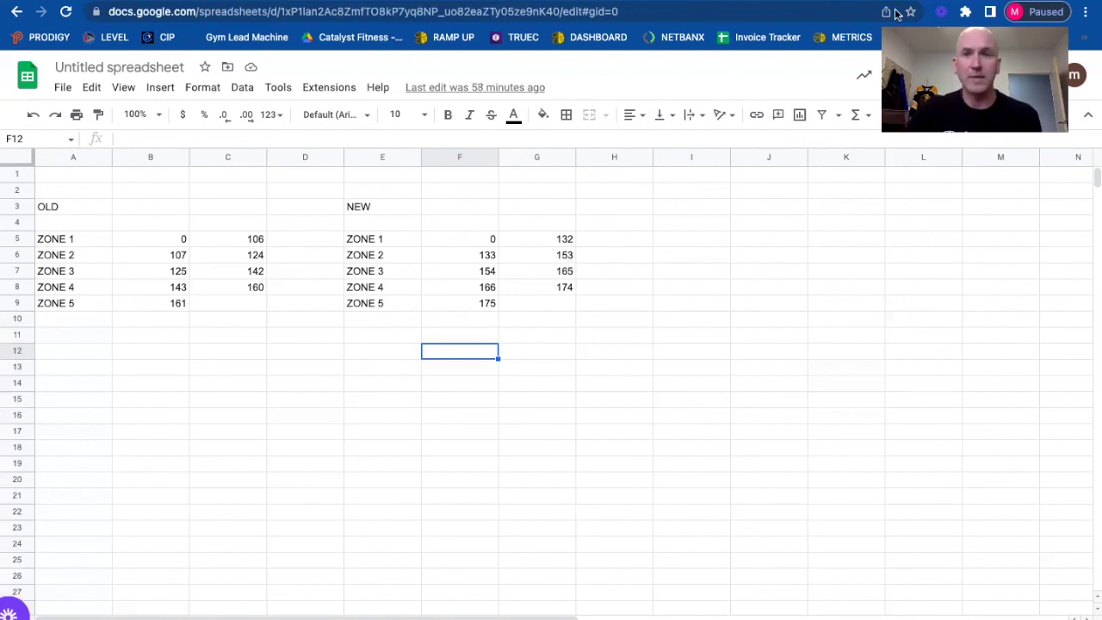
# Return to the PNOE Ergometry tab at normal zoom, showing the VO2/VCO2 chart.
pyautogui.hotkey('ctrl', 'Tab')
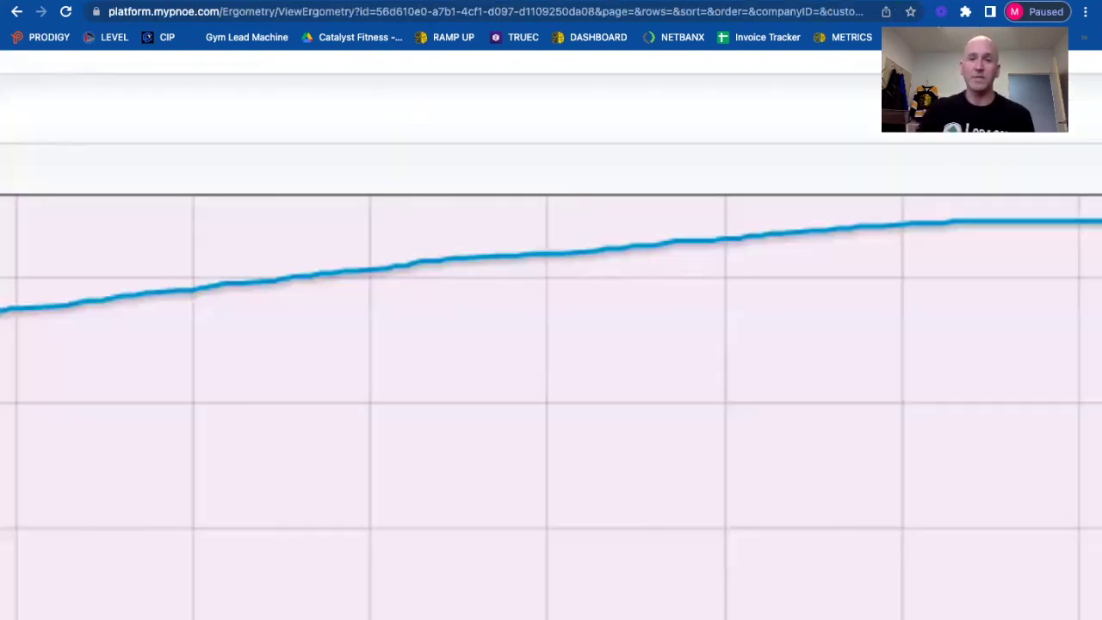
pyautogui.hotkey('ctrl', '-')
pyautogui.hotkey('ctrl', '-')
pyautogui.hotkey('ctrl', '-')
pyautogui.hotkey('ctrl', '-')
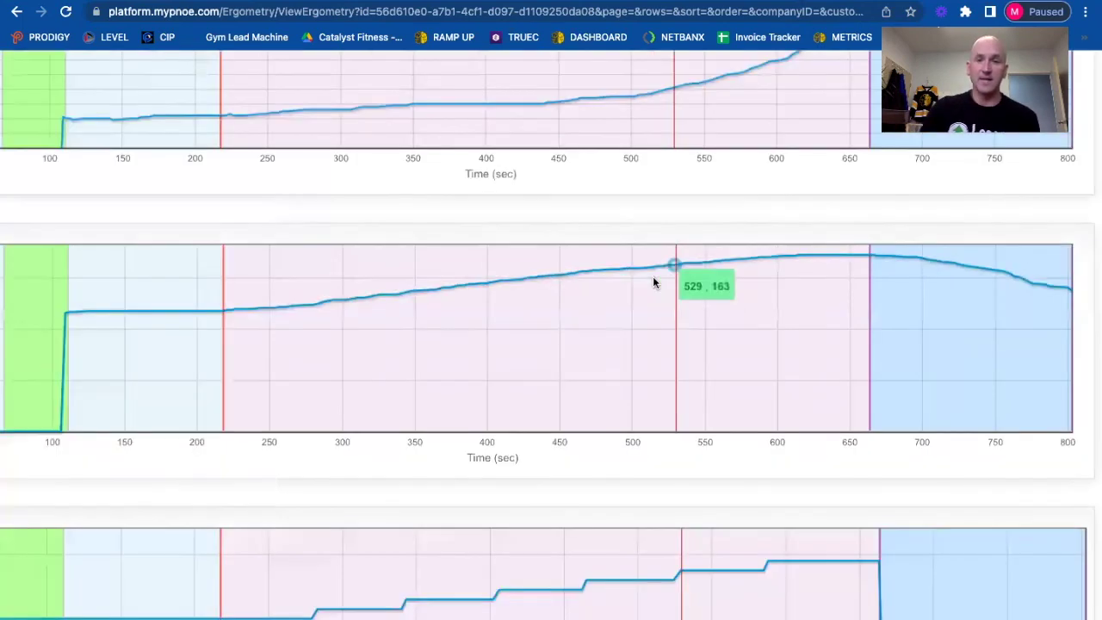
pyautogui.scroll(7, 641, 323)
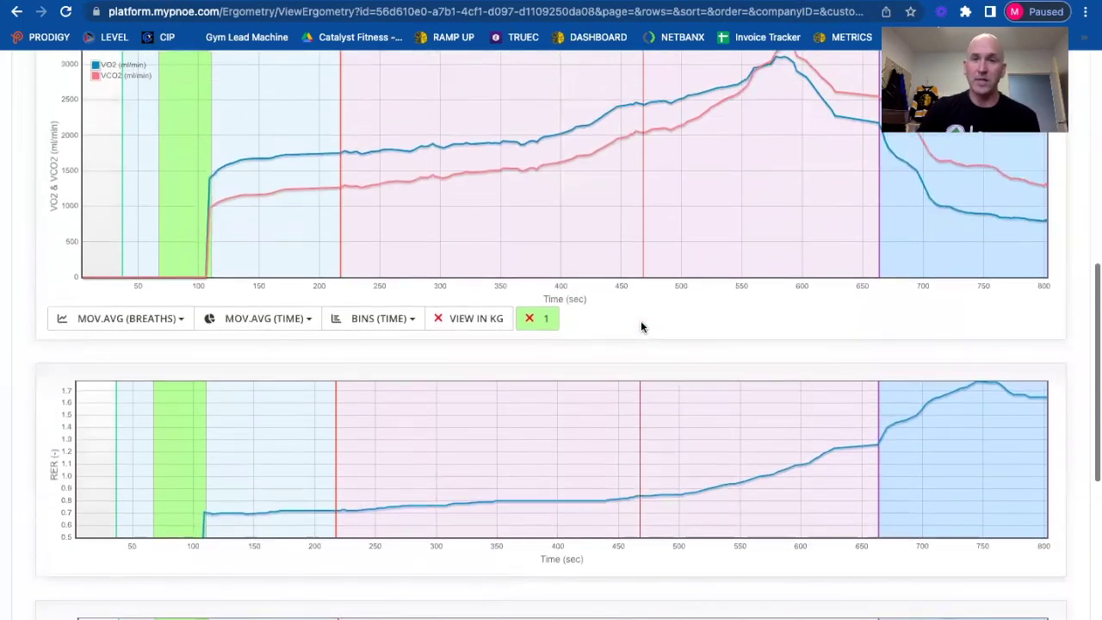